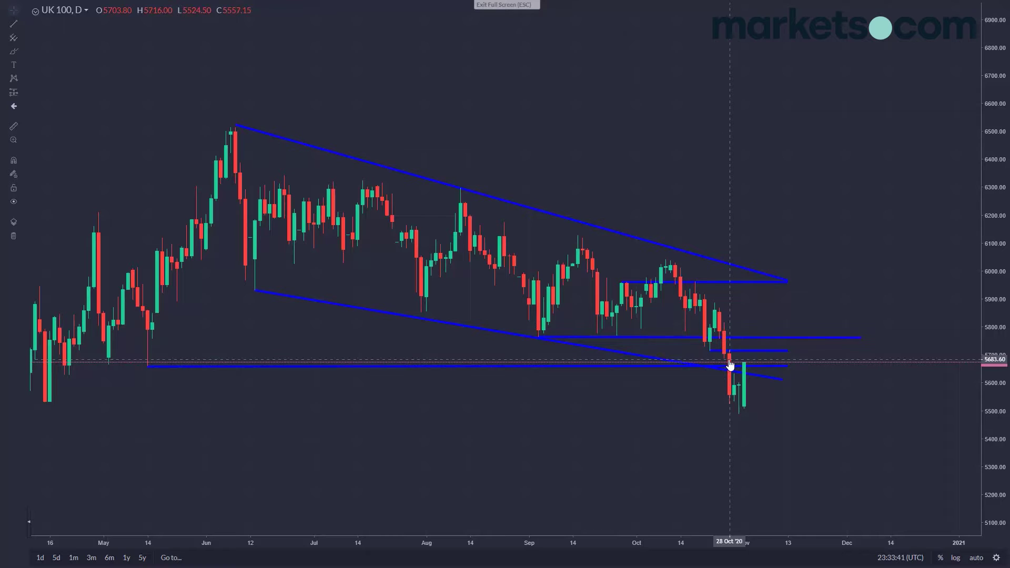
# Zoom in on the UK 100 Oct–Nov candles, sketch a rebound toward 5960, then erase it.
pyautogui.scroll(3, 699, 264)
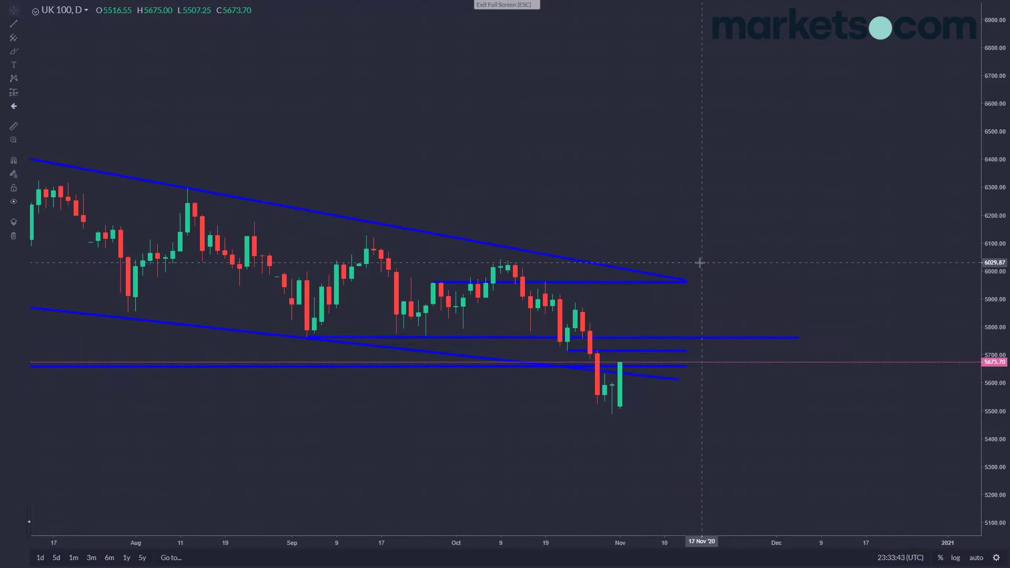
pyautogui.scroll(5, 726, 289)
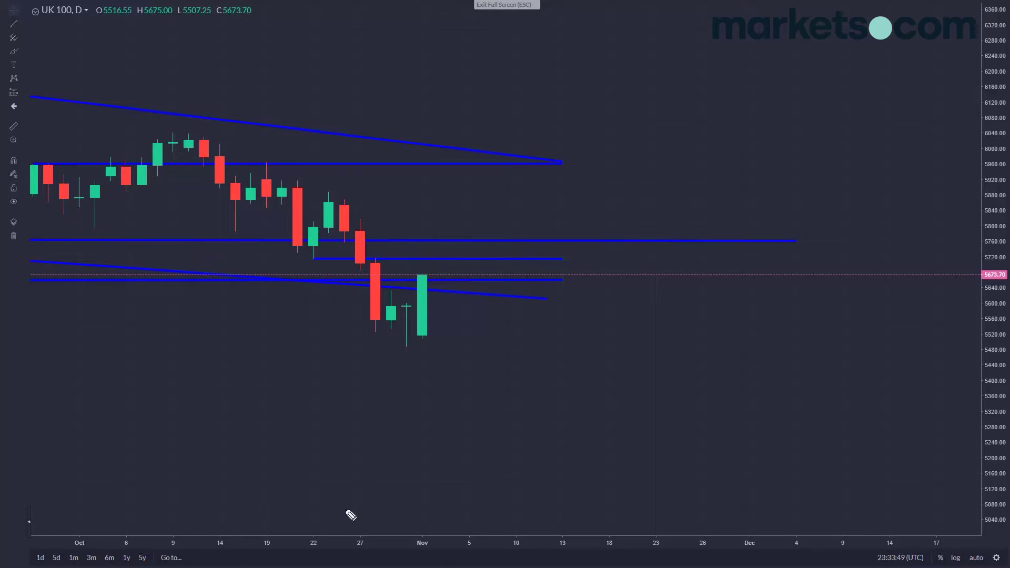
pyautogui.moveTo(402, 305)
pyautogui.mouseDown()
pyautogui.moveTo(419, 284)
pyautogui.moveTo(435, 304)
pyautogui.moveTo(490, 161)
pyautogui.mouseUp()
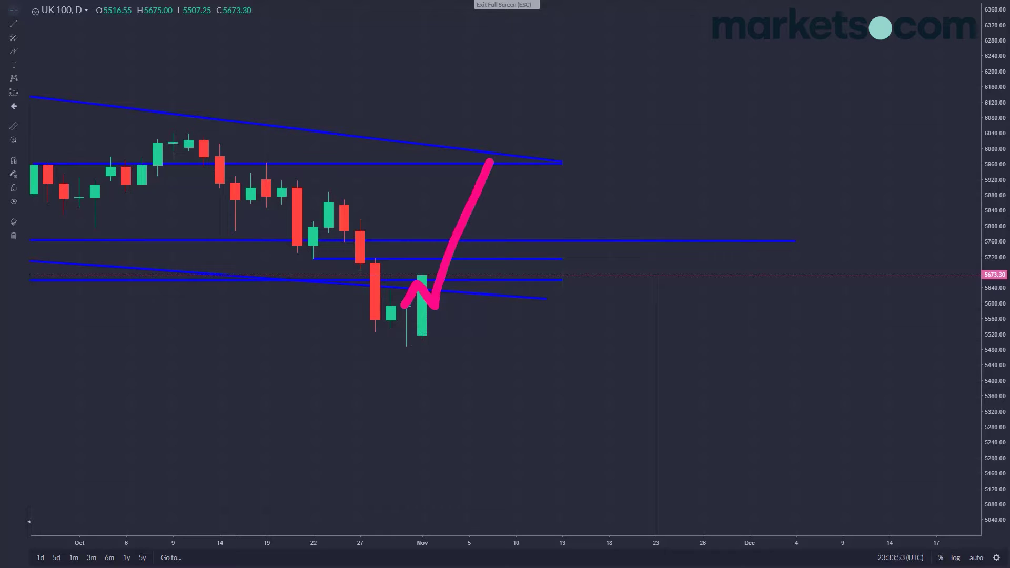
pyautogui.press('Escape')
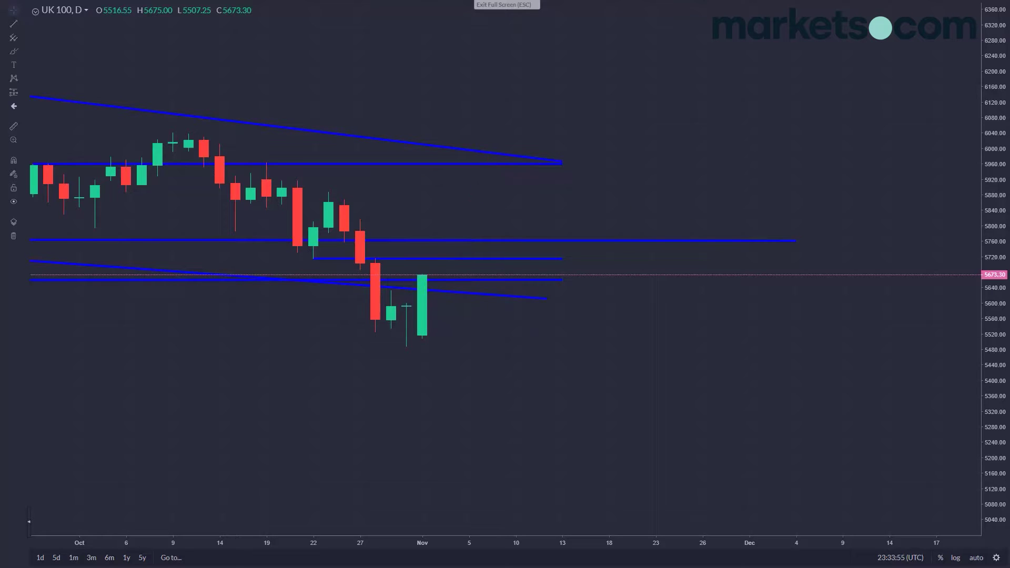
pyautogui.hscroll(-3, 783, 158)
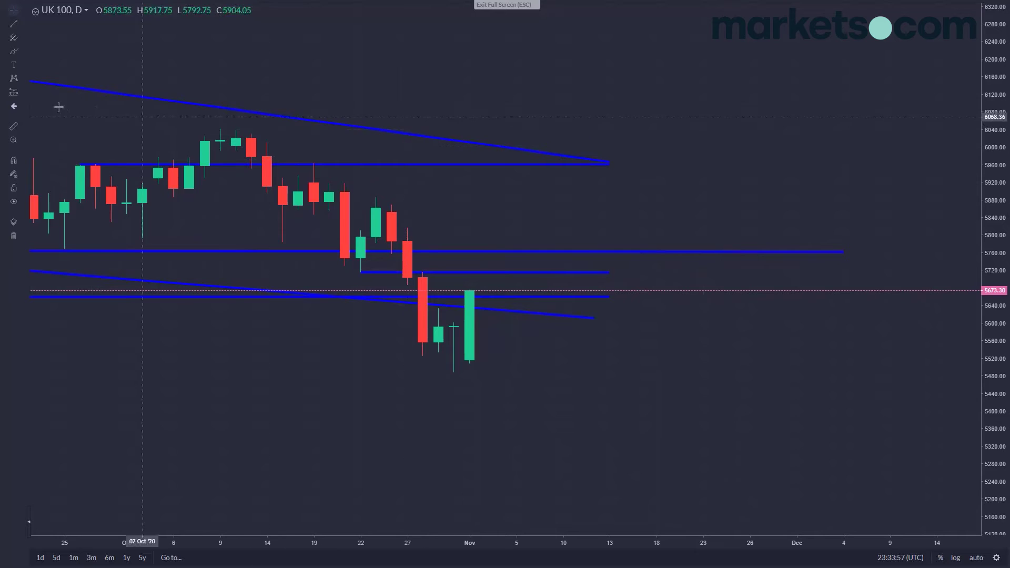
# Draw a Fib Retracement from the 12 Oct high 6042.06 to the 5487.32 low, then select the 5764.69 level.
pyautogui.click(10, 42)
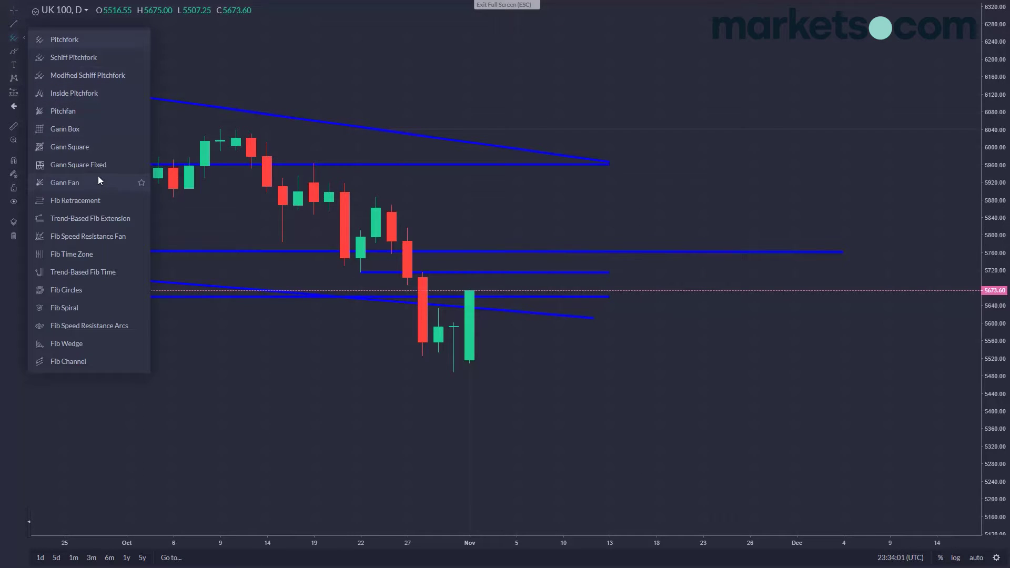
pyautogui.click(84, 201)
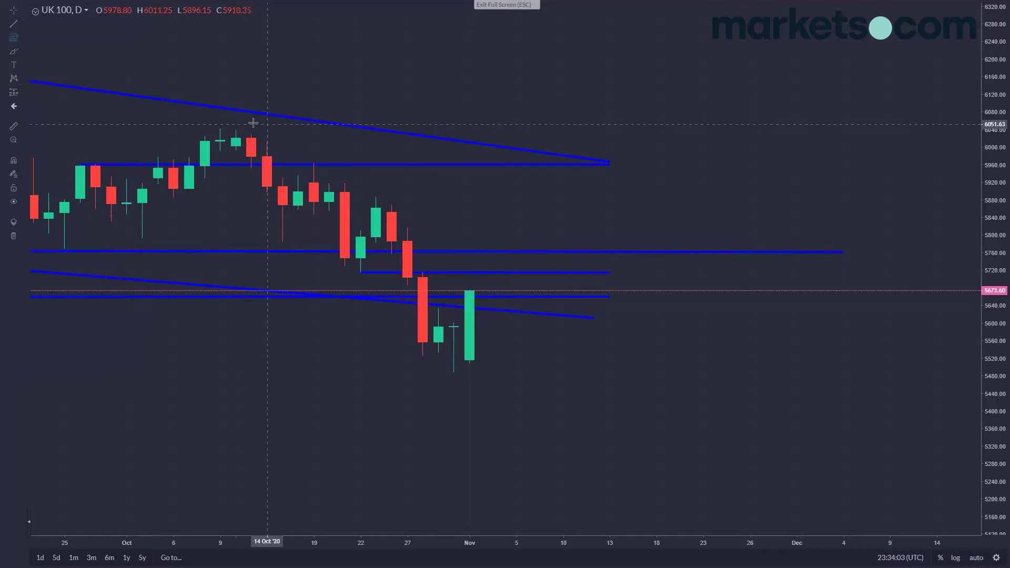
pyautogui.click(235, 128)
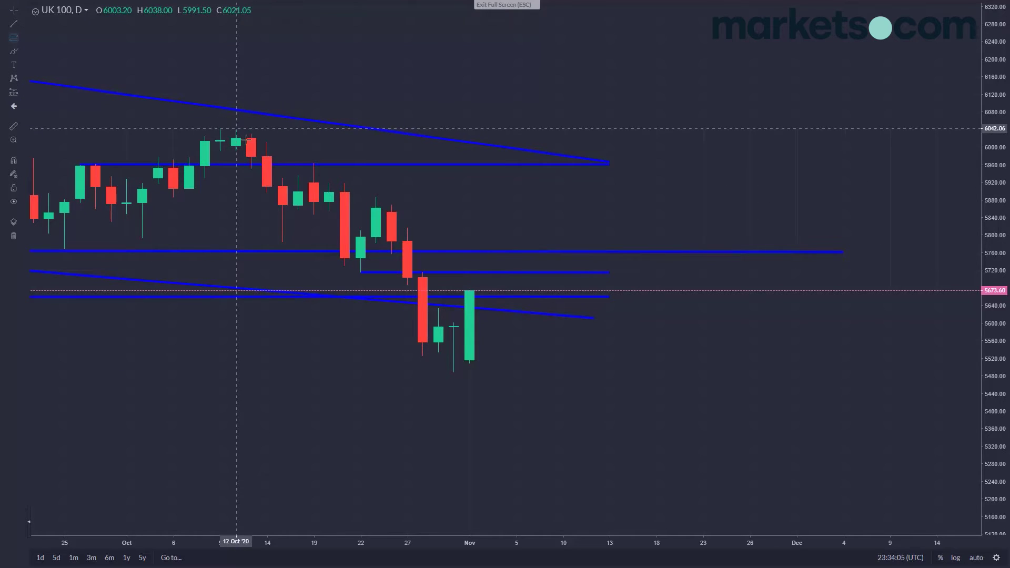
pyautogui.click(742, 374)
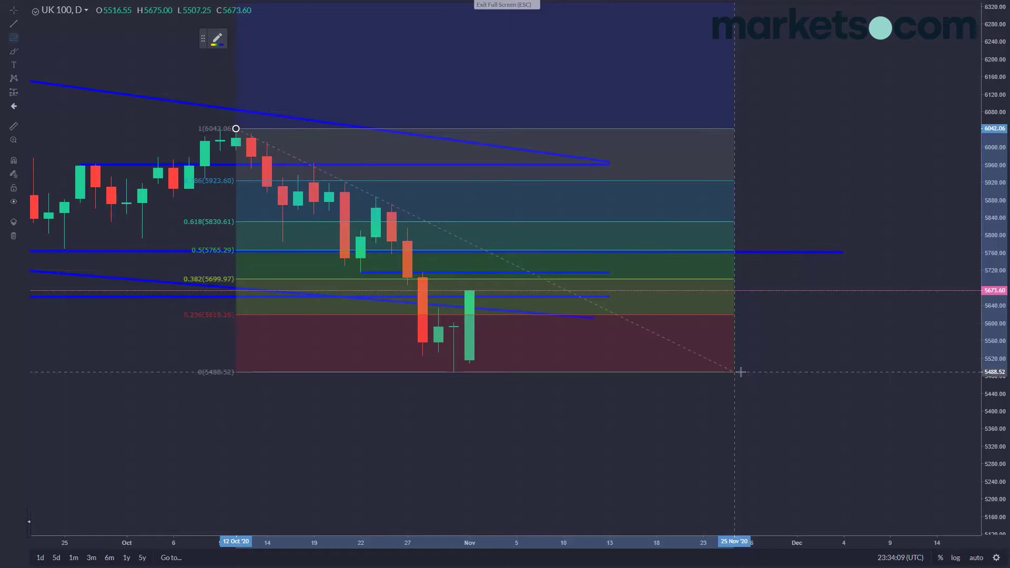
pyautogui.scroll(-3, 740, 374)
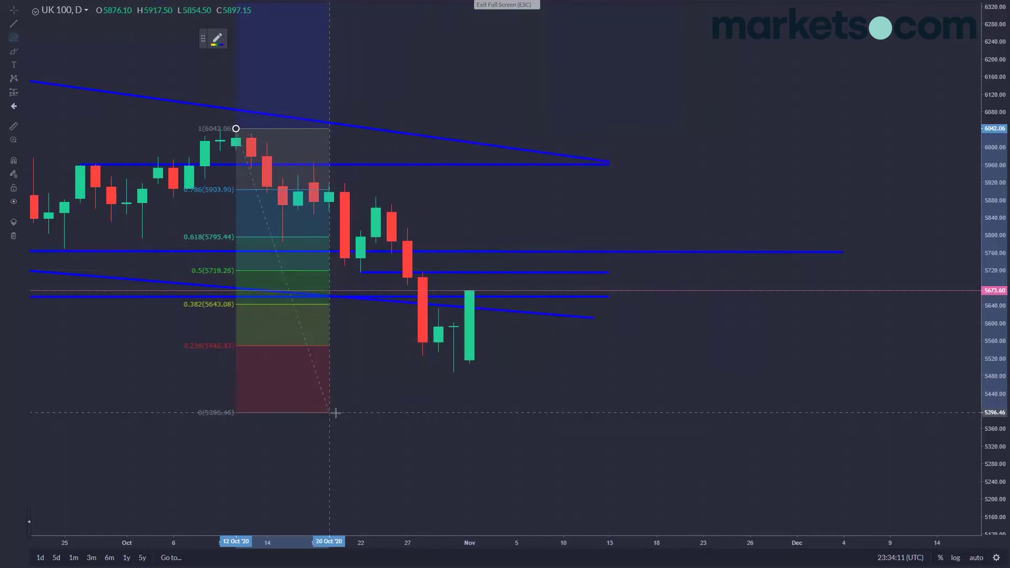
pyautogui.click(800, 372)
pyautogui.scroll(-2, 449, 420)
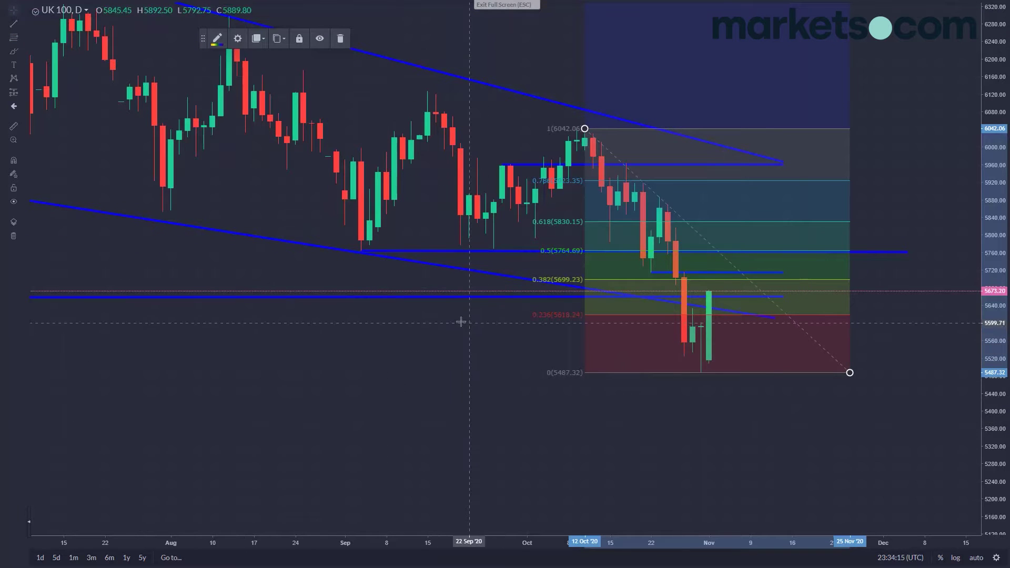
pyautogui.click(376, 253)
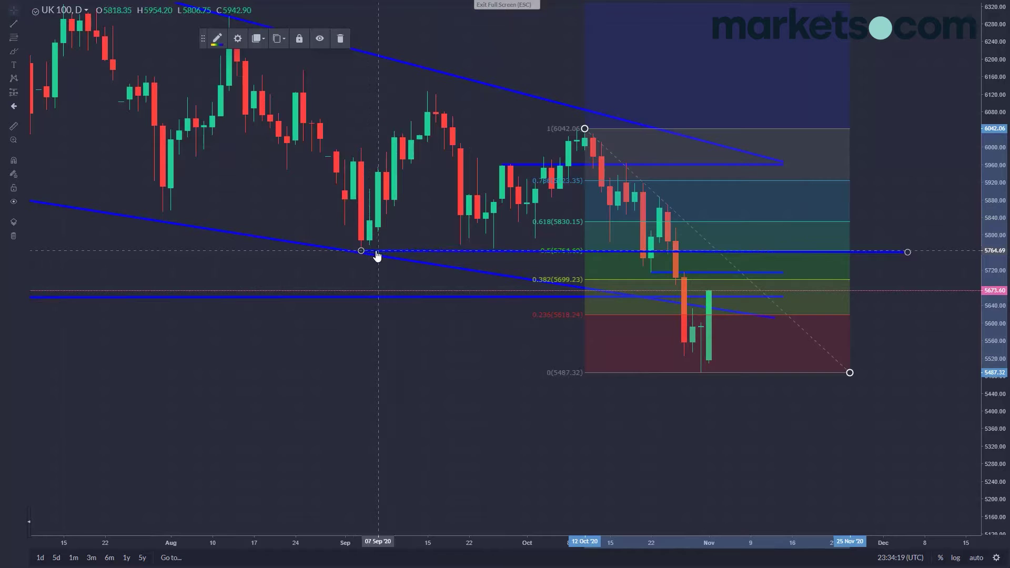
pyautogui.scroll(3, 377, 255)
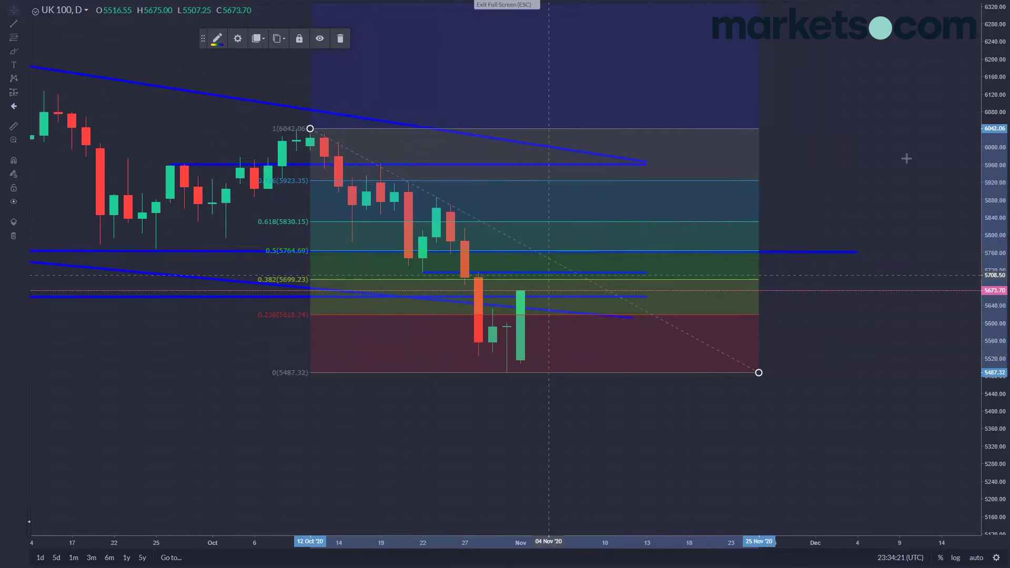
pyautogui.moveTo(518, 293)
pyautogui.mouseDown()
pyautogui.moveTo(546, 262)
pyautogui.moveTo(621, 343)
pyautogui.mouseUp()
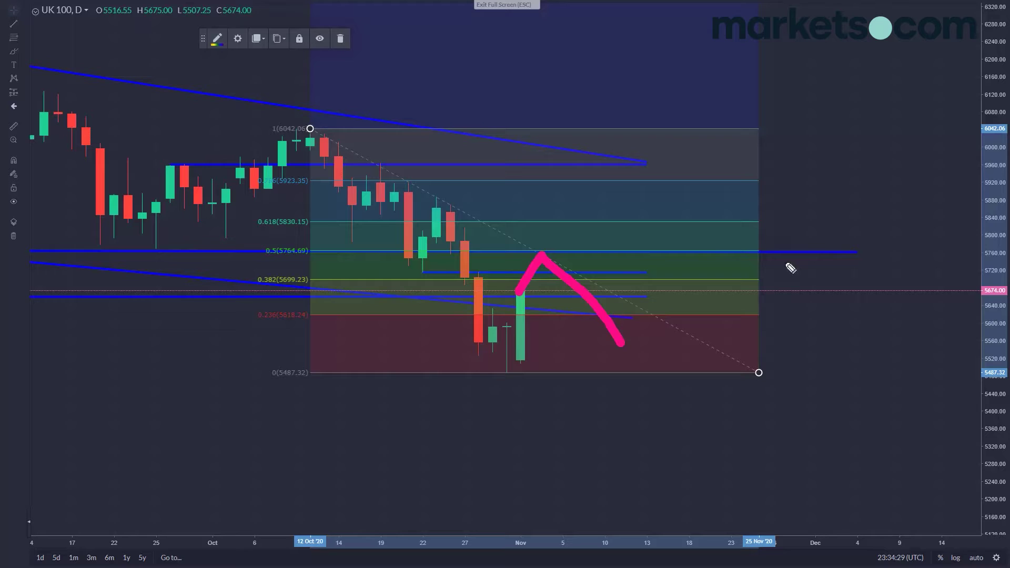
pyautogui.hotkey('ctrl', 'z')
pyautogui.moveTo(522, 291)
pyautogui.mouseDown()
pyautogui.moveTo(545, 261)
pyautogui.moveTo(561, 273)
pyautogui.moveTo(623, 150)
pyautogui.mouseUp()
pyautogui.moveTo(521, 291)
pyautogui.mouseDown()
pyautogui.moveTo(605, 259)
pyautogui.moveTo(568, 248)
pyautogui.moveTo(520, 269)
pyautogui.moveTo(521, 291)
pyautogui.mouseUp()
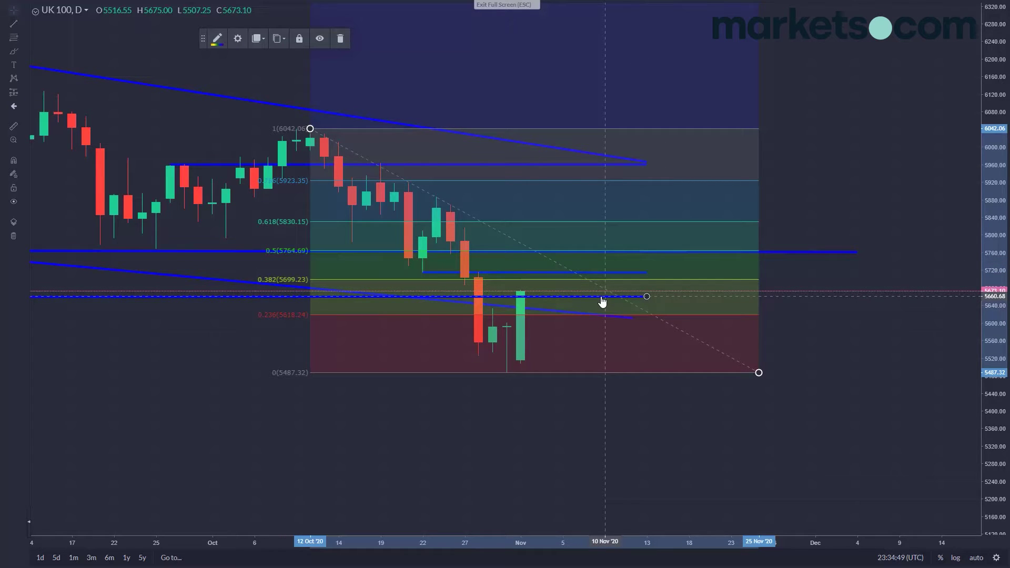
pyautogui.moveTo(999, 36); pyautogui.dragTo(1000, 3)
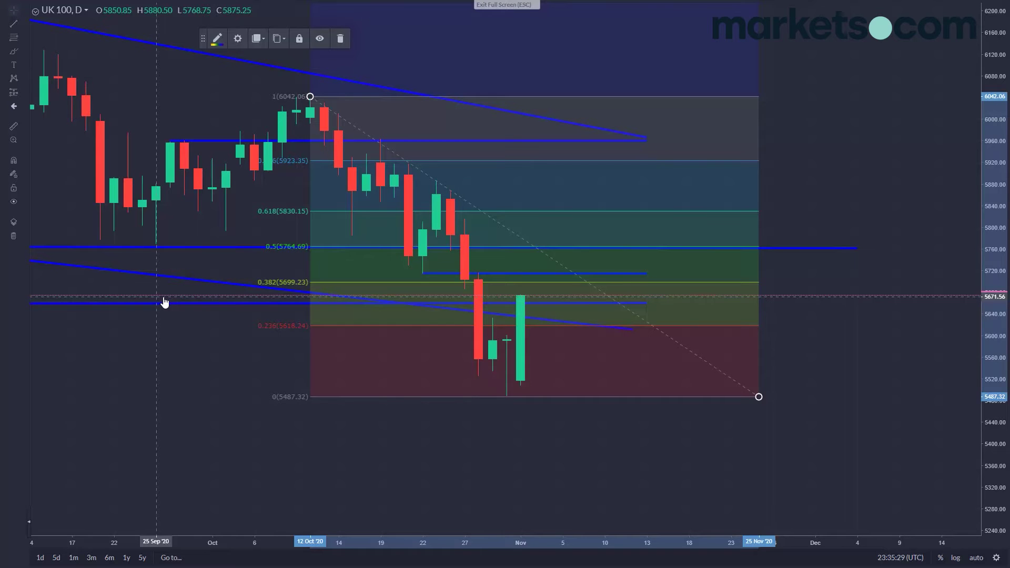
# Compress the UK 100 price scale and pan back to show earlier price history.
pyautogui.scroll(-5, 192, 291)
pyautogui.moveTo(979, 58); pyautogui.dragTo(981, 89)
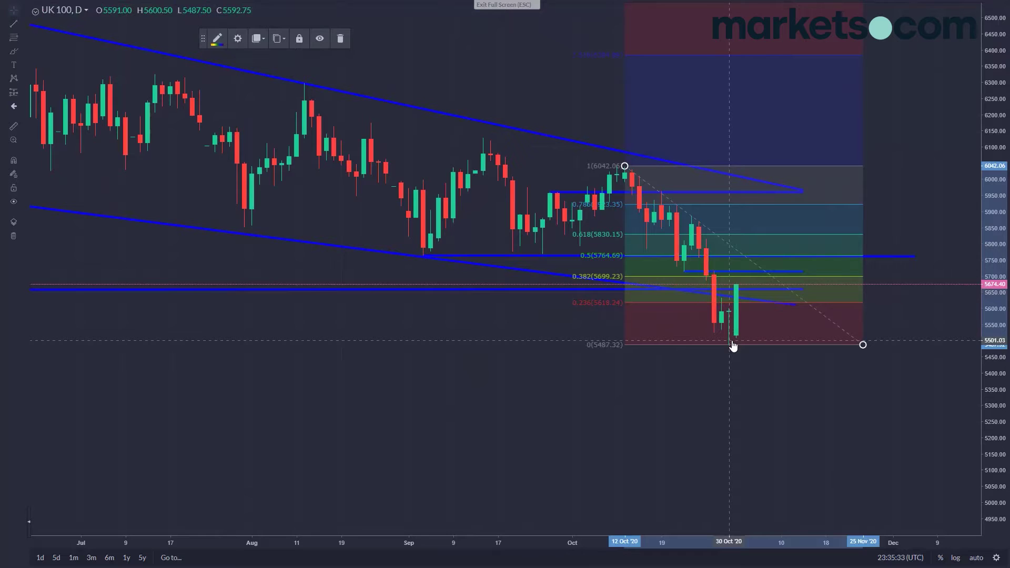
pyautogui.scroll(-3, 733, 347)
pyautogui.moveTo(581, 389); pyautogui.dragTo(556, 412)
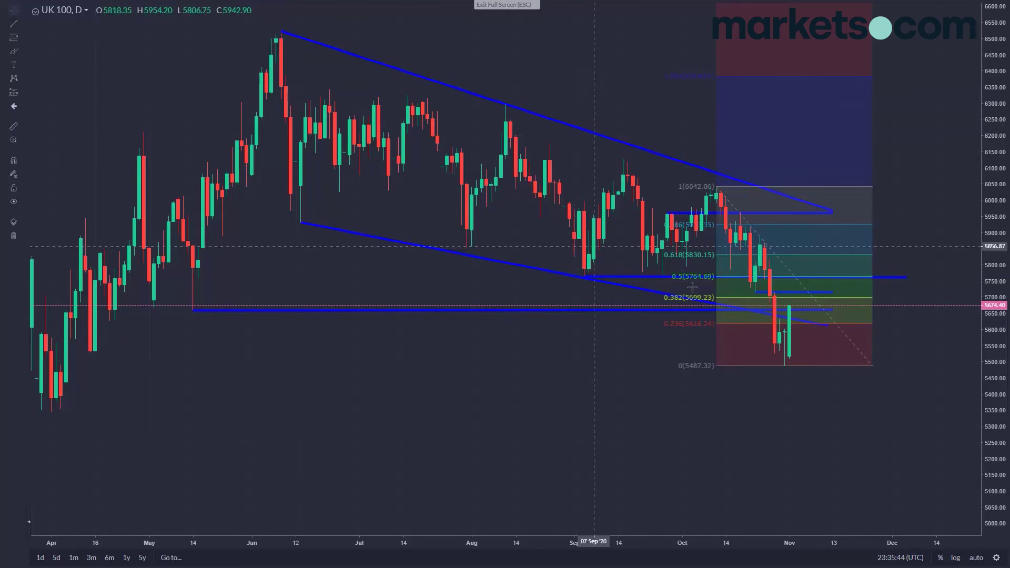
# Stretch the price scale around recent candles and shift the Germany 30 chart left.
pyautogui.scroll(5, 705, 431)
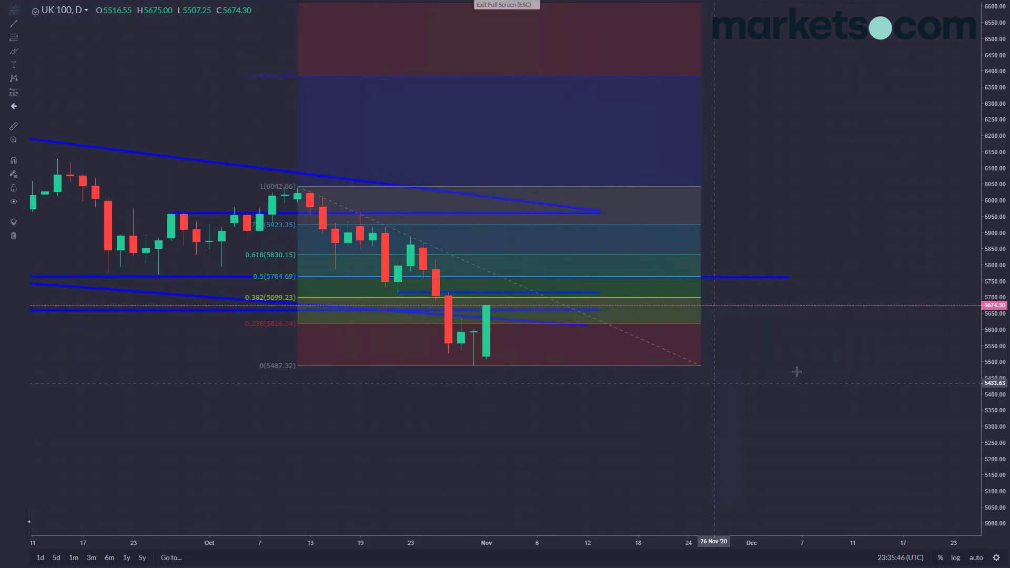
pyautogui.moveTo(977, 368); pyautogui.dragTo(976, 204)
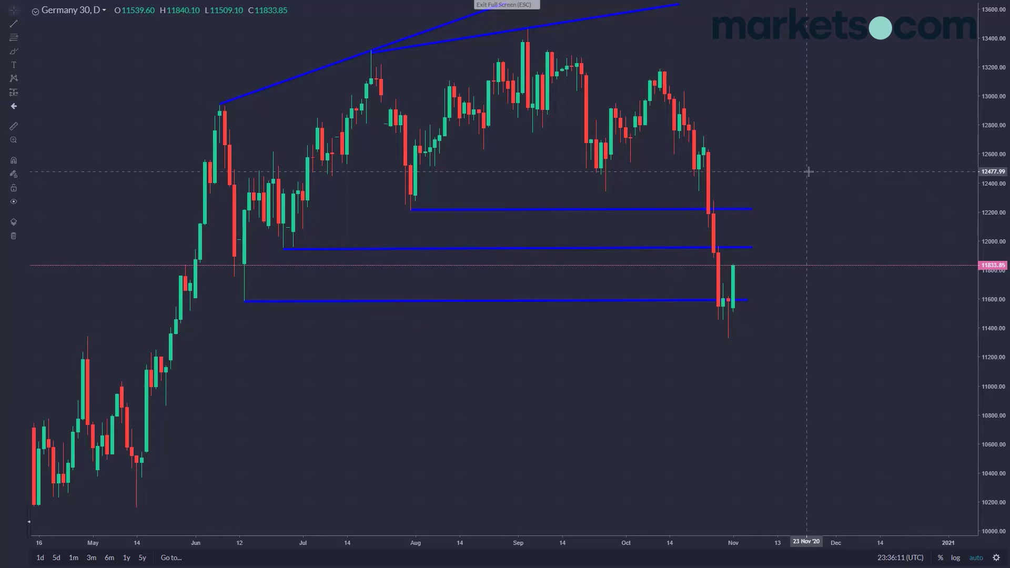
pyautogui.moveTo(870, 172); pyautogui.dragTo(629, 268)
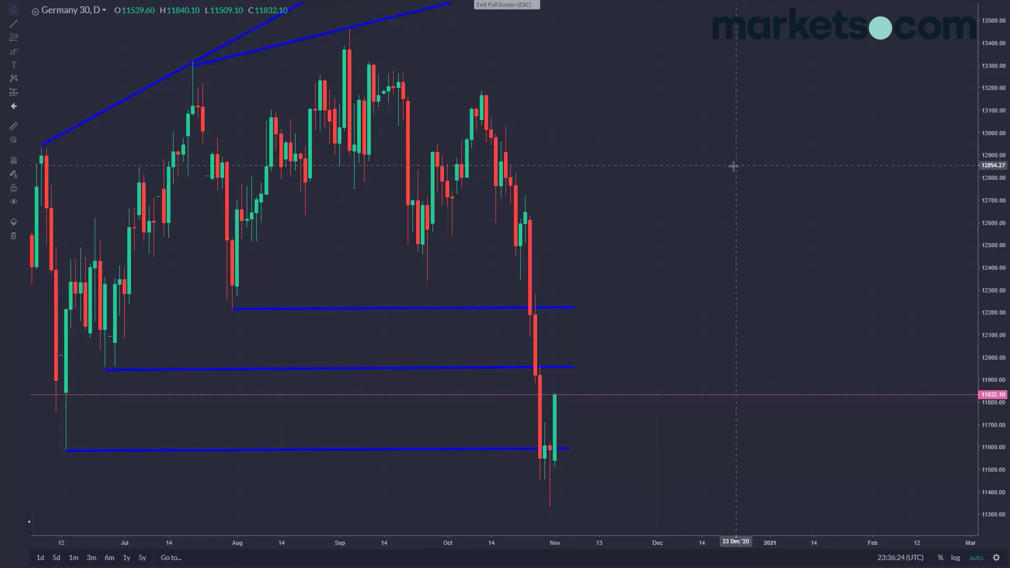
pyautogui.hscroll(2, 735, 165)
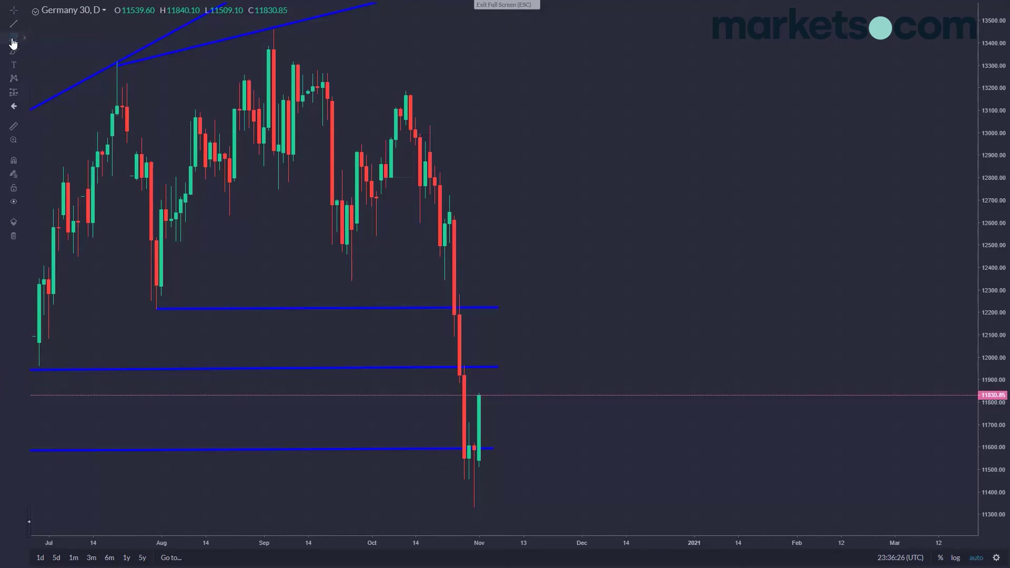
pyautogui.click(22, 38)
pyautogui.click(183, 168)
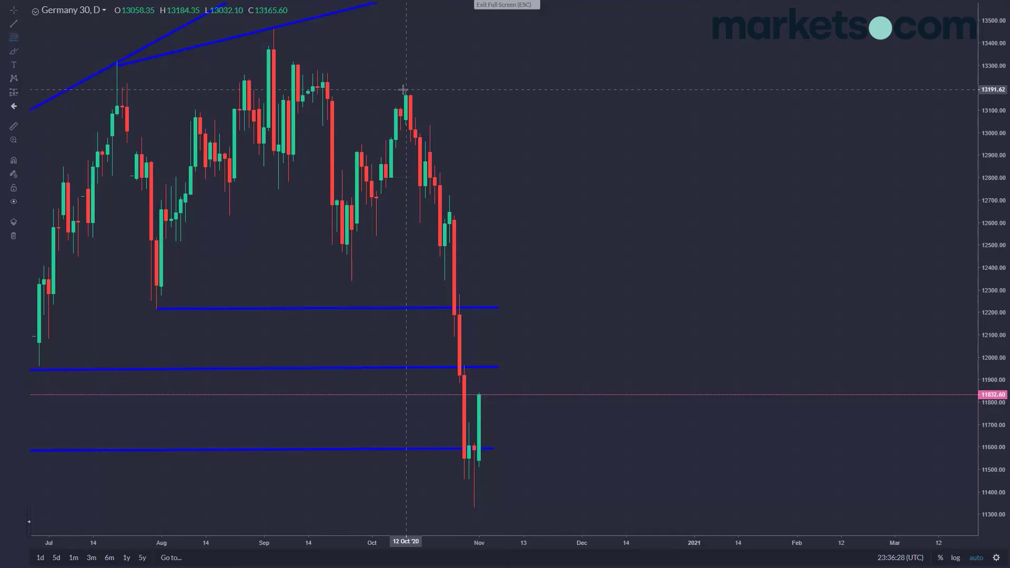
pyautogui.click(406, 89)
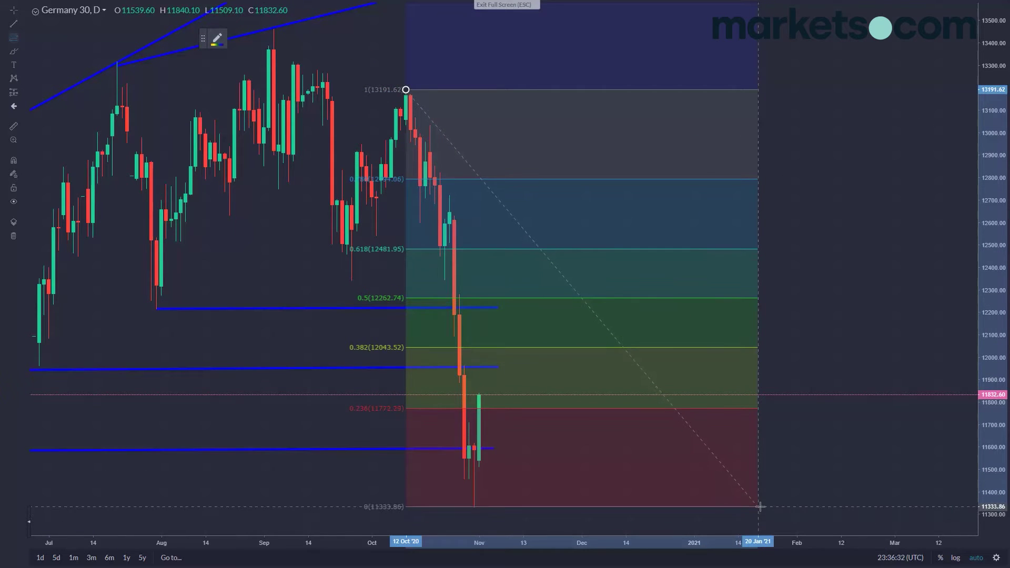
pyautogui.click(760, 507)
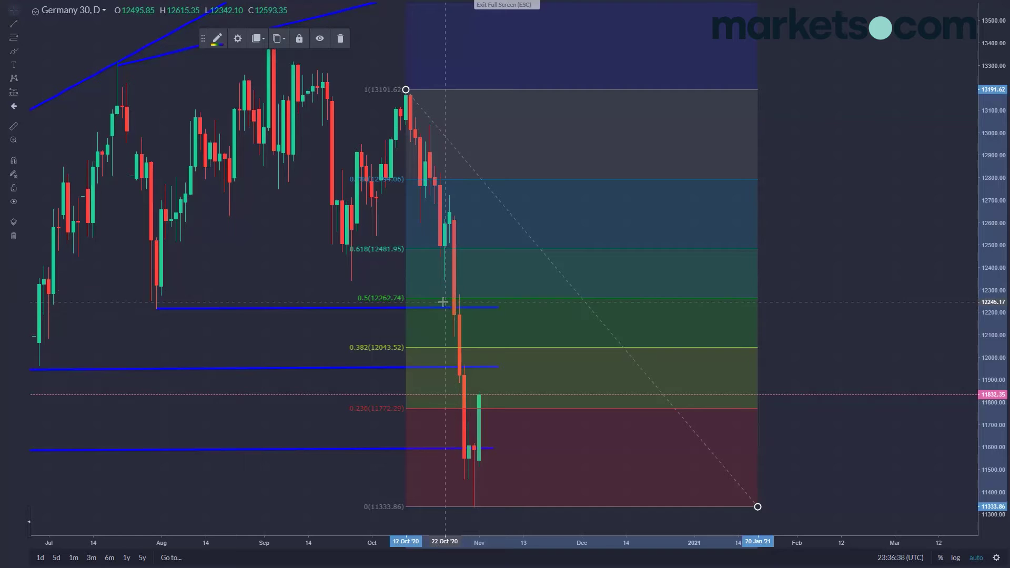
pyautogui.scroll(-3, 336, 372)
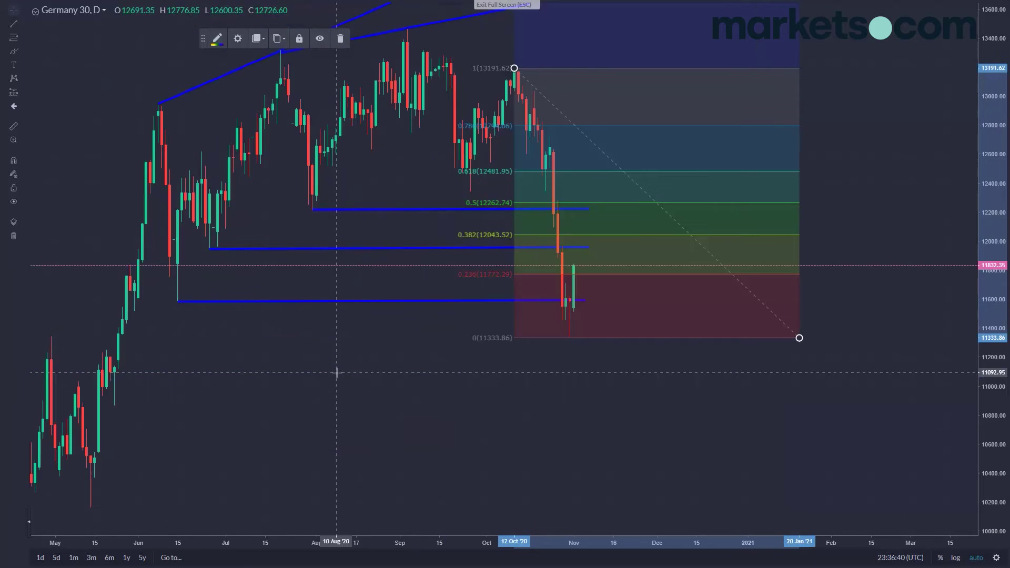
pyautogui.scroll(2, 337, 372)
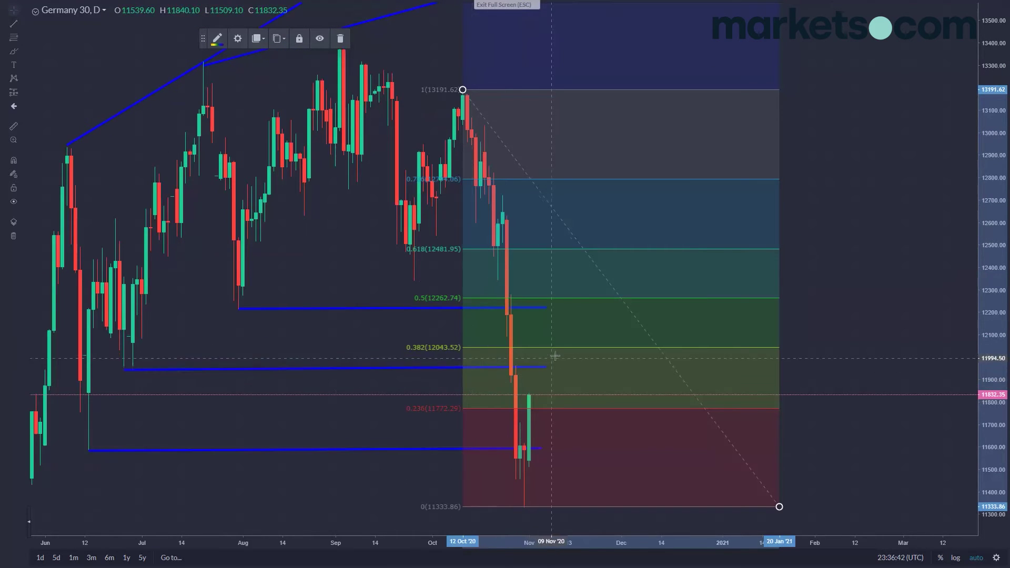
pyautogui.press('Delete')
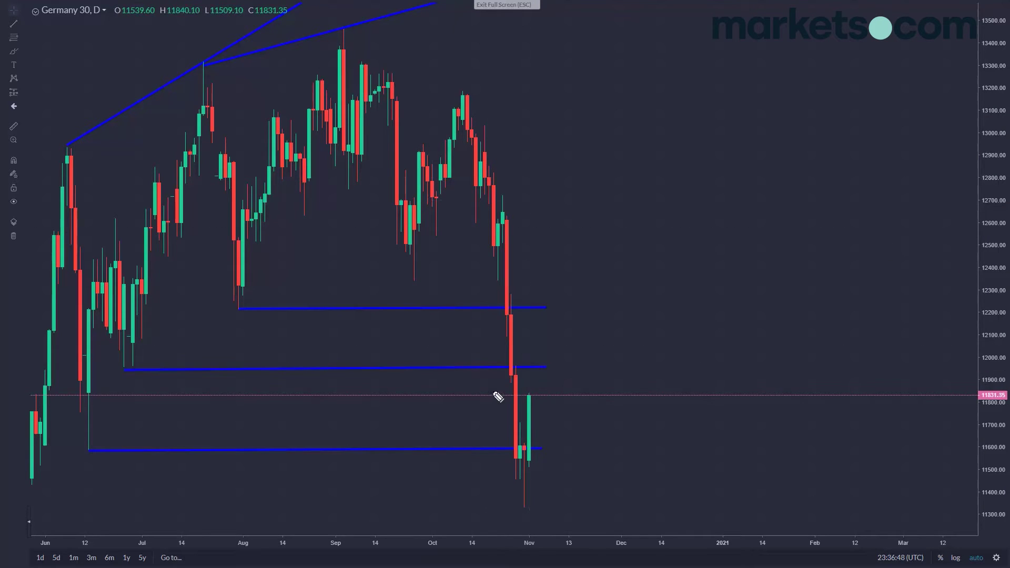
pyautogui.moveTo(527, 394)
pyautogui.mouseDown()
pyautogui.moveTo(539, 373)
pyautogui.moveTo(559, 392)
pyautogui.moveTo(609, 249)
pyautogui.mouseUp()
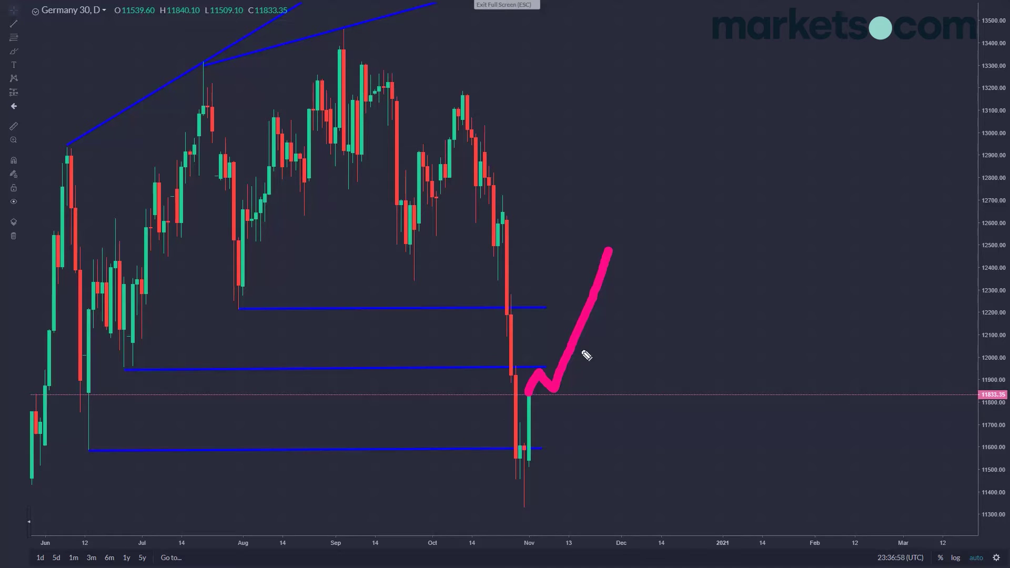
pyautogui.moveTo(554, 391); pyautogui.dragTo(673, 565)
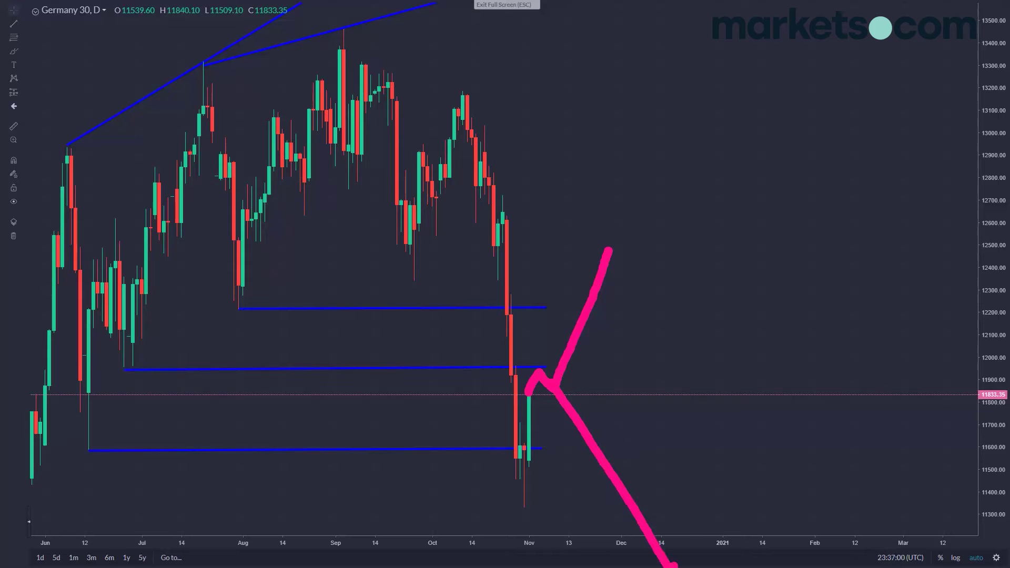
pyautogui.press('Escape')
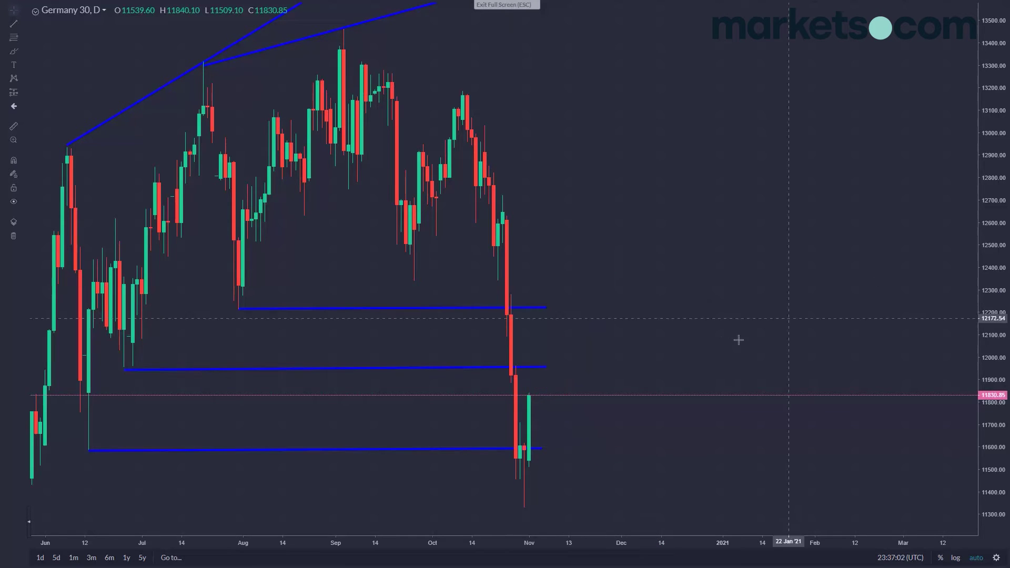
# Draw a Fib Retracement on Germany 30 from the March low 7961.92 to the 13471.12 high.
pyautogui.scroll(-5, 724, 326)
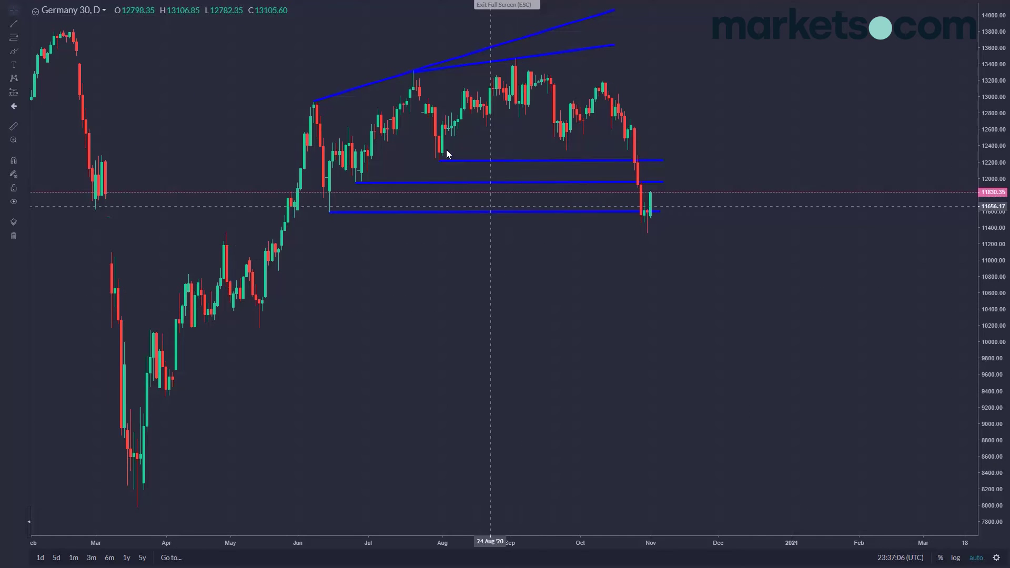
pyautogui.click(11, 41)
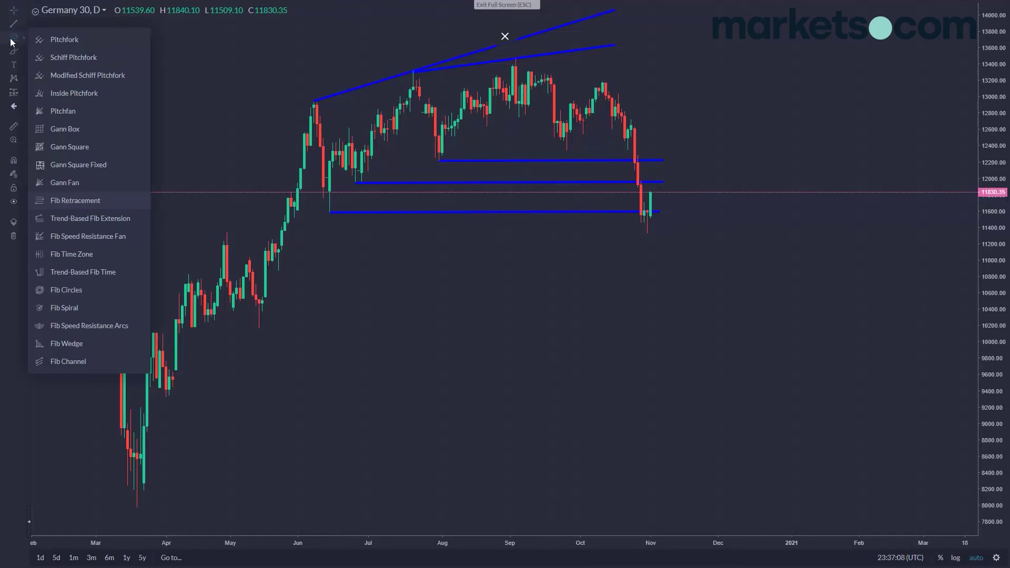
pyautogui.click(87, 202)
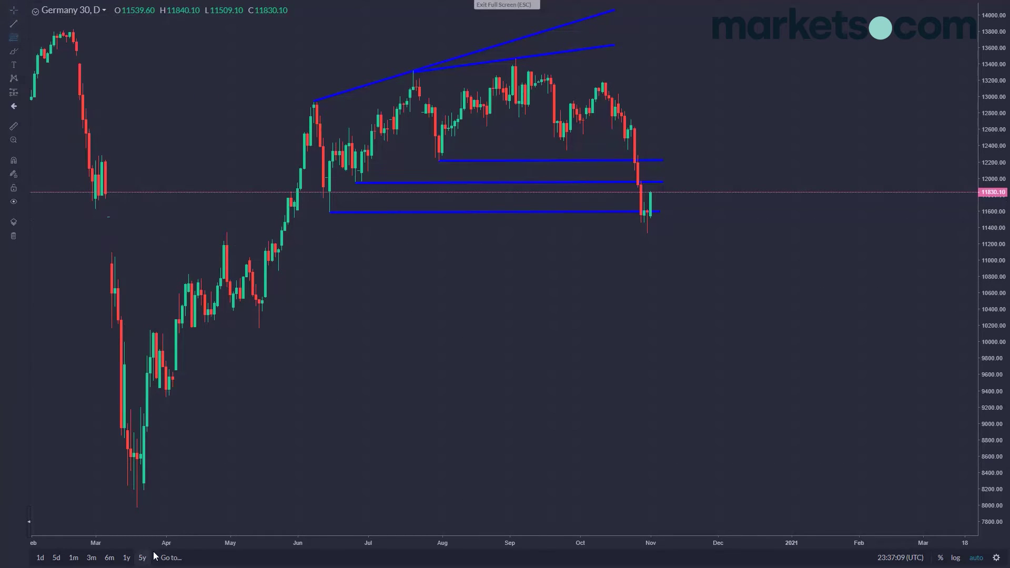
pyautogui.click(137, 509)
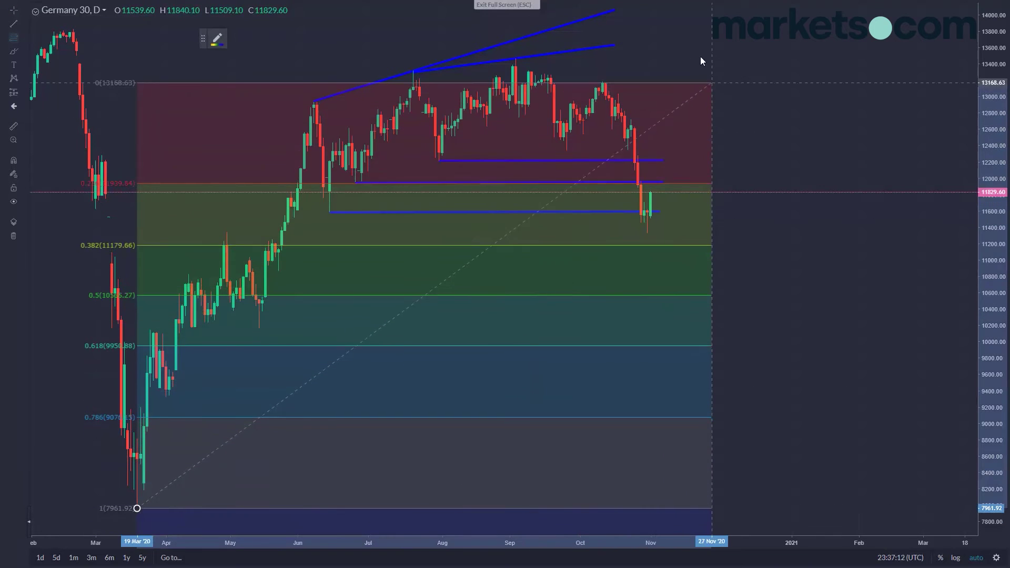
pyautogui.click(687, 58)
pyautogui.moveTo(687, 57); pyautogui.dragTo(687, 58)
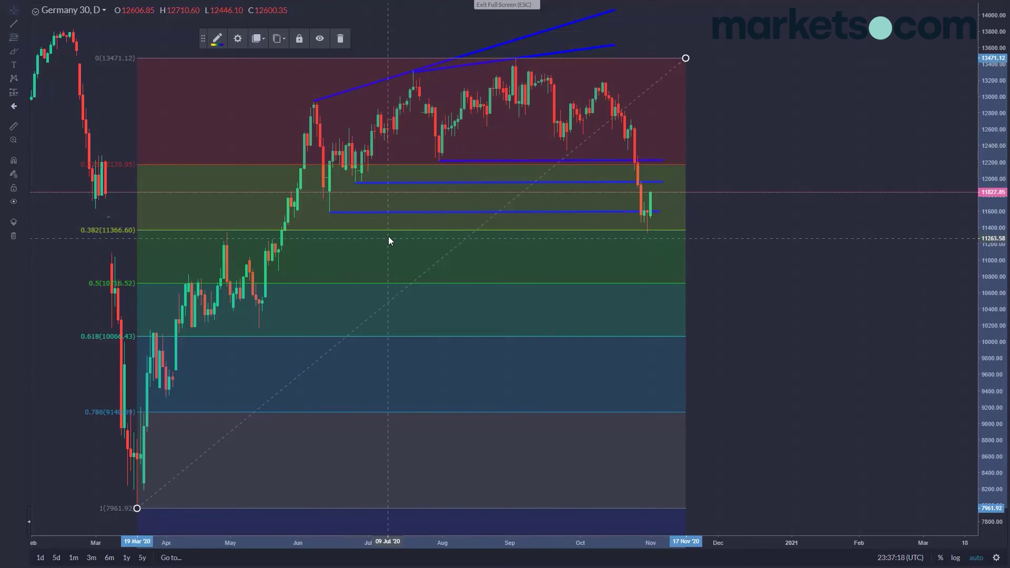
# Draw a blue, thickest-width trend line along the 0.382 level (11366.60) back to early May.
pyautogui.click(14, 24)
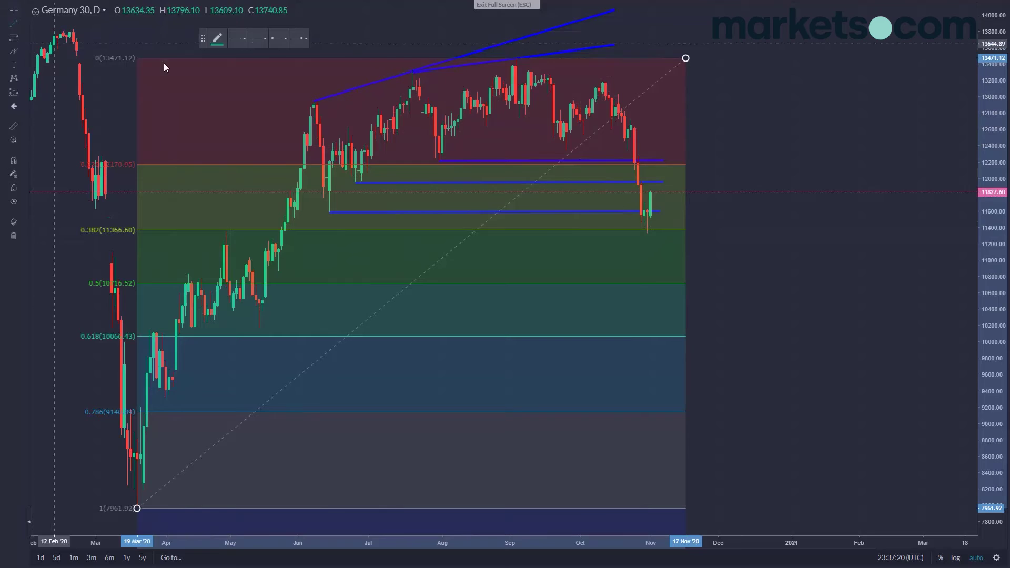
pyautogui.click(695, 232)
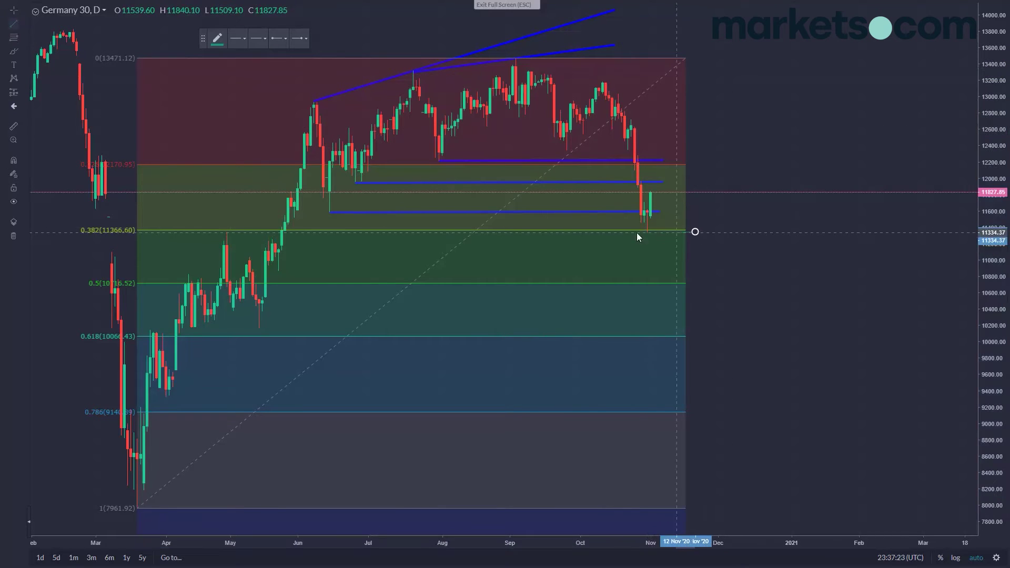
pyautogui.click(227, 232)
pyautogui.click(223, 42)
pyautogui.click(273, 68)
pyautogui.click(256, 43)
pyautogui.click(301, 59)
pyautogui.scroll(2, 775, 289)
pyautogui.click(769, 232)
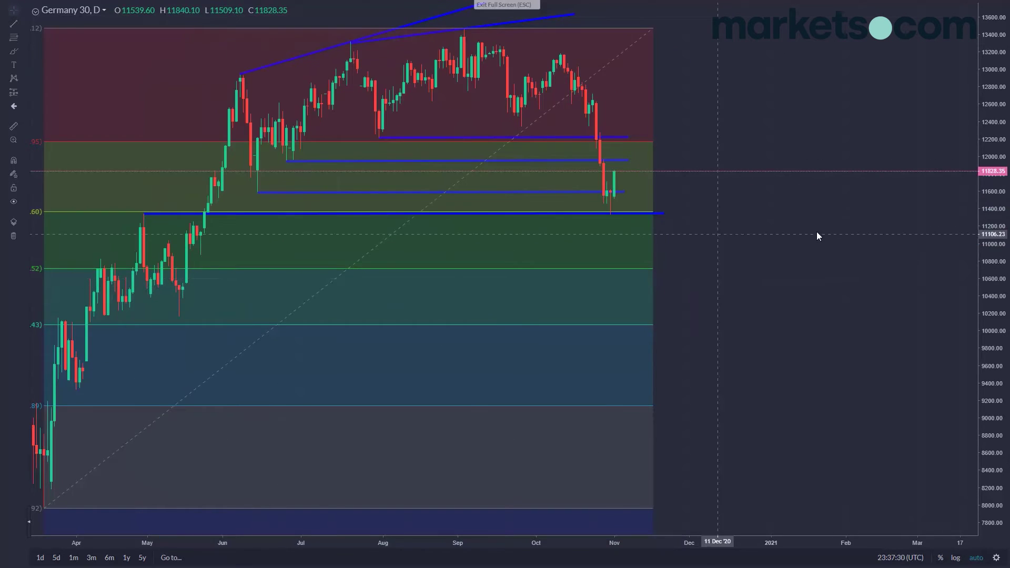
pyautogui.hscroll(-3, 863, 234)
pyautogui.scroll(1, 808, 233)
pyautogui.hscroll(-1, 895, 232)
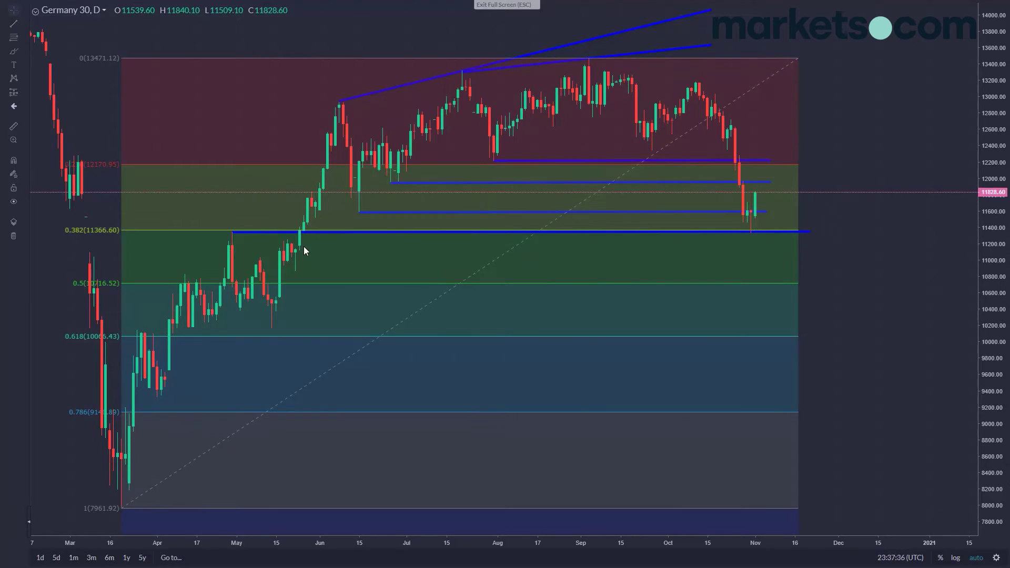
pyautogui.moveTo(235, 219)
pyautogui.mouseDown()
pyautogui.moveTo(209, 235)
pyautogui.moveTo(250, 242)
pyautogui.moveTo(234, 211)
pyautogui.moveTo(229, 234)
pyautogui.mouseUp()
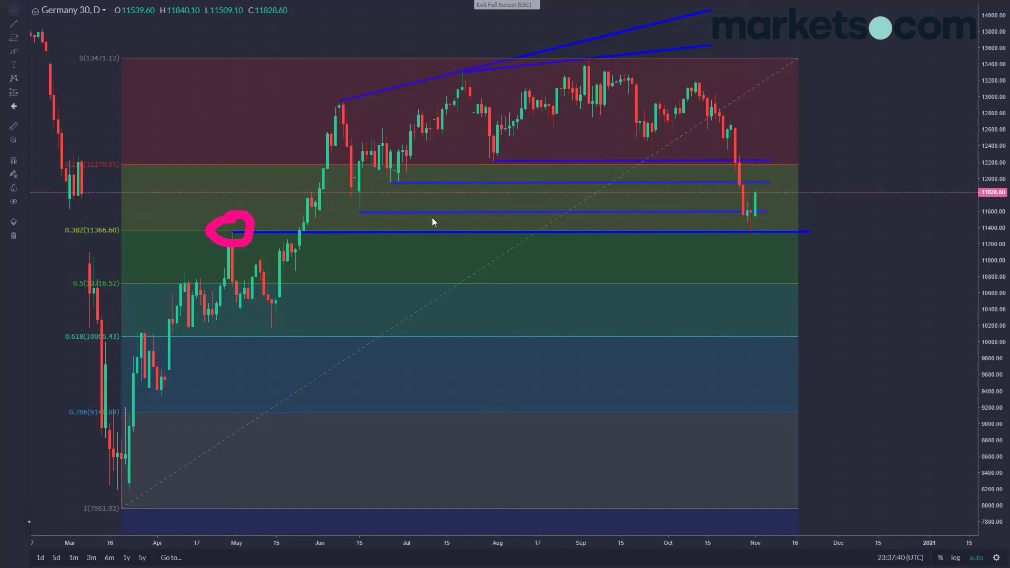
pyautogui.moveTo(705, 138)
pyautogui.mouseDown()
pyautogui.moveTo(751, 229)
pyautogui.moveTo(827, 127)
pyautogui.mouseUp()
pyautogui.moveTo(104, 409)
pyautogui.mouseDown()
pyautogui.moveTo(140, 378)
pyautogui.moveTo(232, 232)
pyautogui.moveTo(388, 192)
pyautogui.moveTo(687, 153)
pyautogui.moveTo(751, 226)
pyautogui.moveTo(805, 117)
pyautogui.mouseUp()
pyautogui.moveTo(210, 231); pyautogui.dragTo(829, 217)
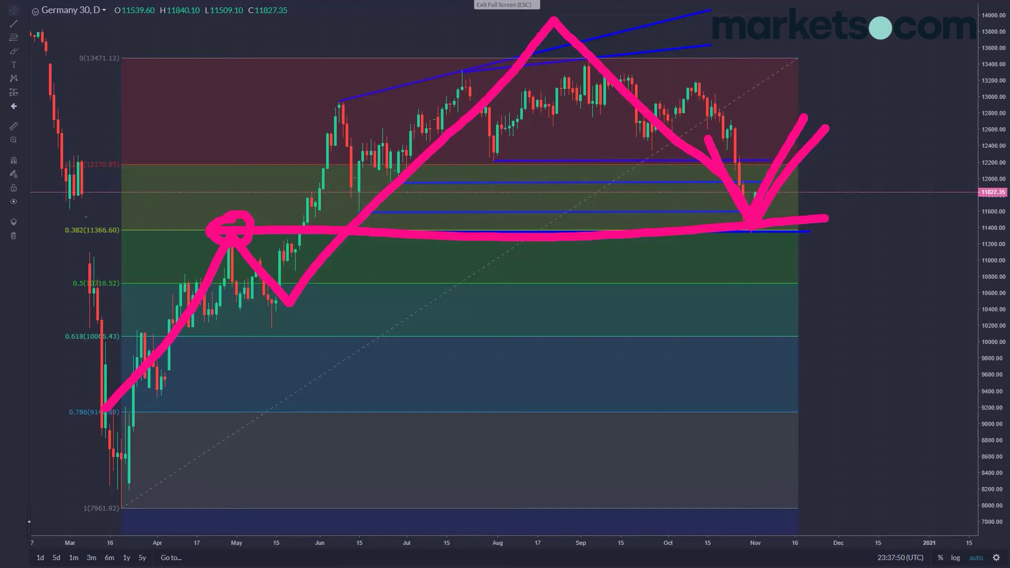
pyautogui.press('Escape')
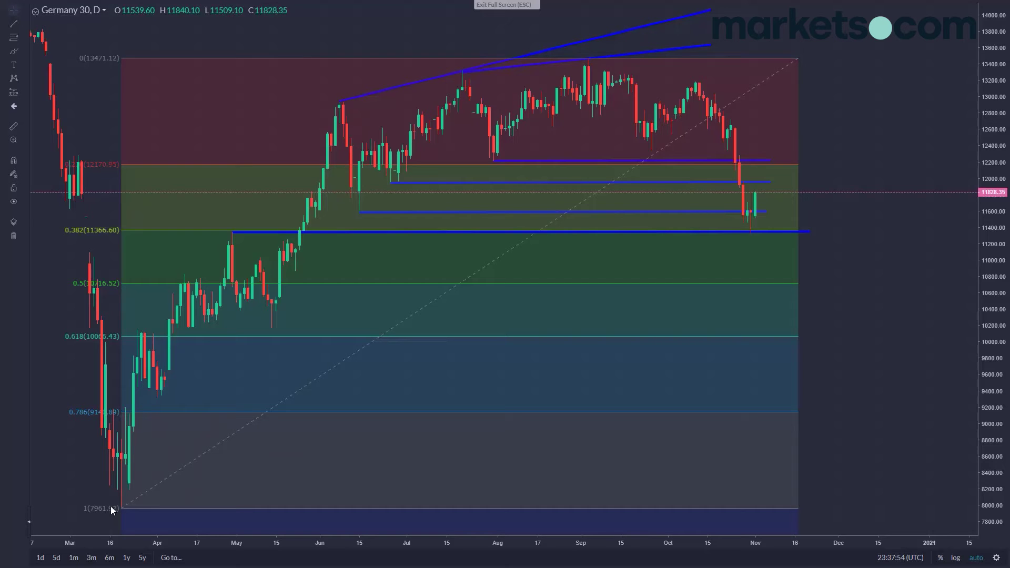
pyautogui.moveTo(109, 506); pyautogui.dragTo(247, 234)
pyautogui.moveTo(59, 345)
pyautogui.mouseDown()
pyautogui.moveTo(115, 294)
pyautogui.moveTo(146, 375)
pyautogui.mouseUp()
pyautogui.moveTo(93, 320); pyautogui.dragTo(127, 316)
pyautogui.moveTo(247, 234); pyautogui.dragTo(590, 52)
pyautogui.moveTo(378, 64)
pyautogui.mouseDown()
pyautogui.moveTo(370, 117)
pyautogui.moveTo(351, 115)
pyautogui.mouseUp()
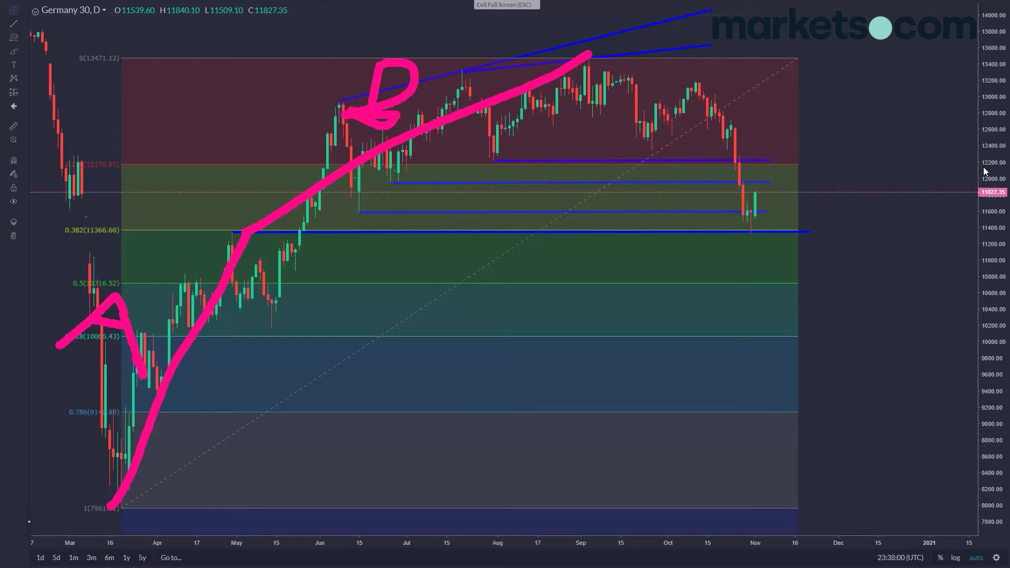
pyautogui.press('Escape')
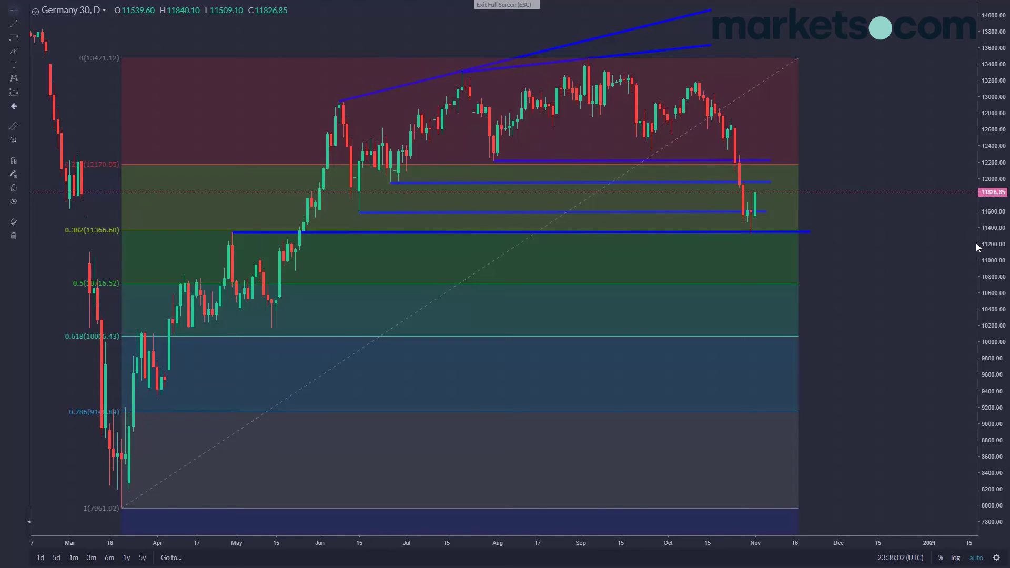
# Zoom into recent Germany 30 candles and sketch a pink bounce-then-drop path from the last candle.
pyautogui.click(619, 232)
pyautogui.scroll(3, 620, 233)
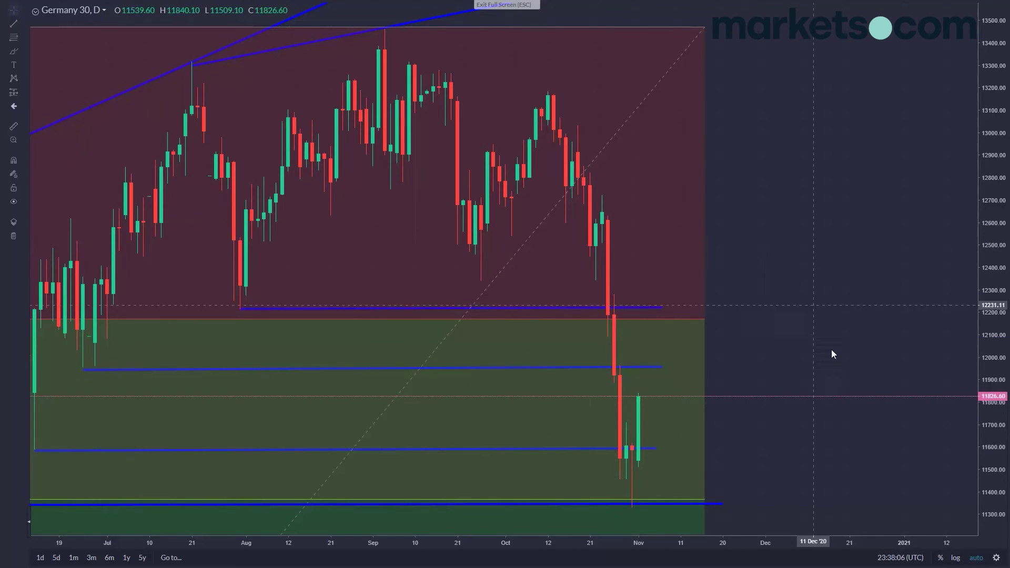
pyautogui.moveTo(826, 324); pyautogui.dragTo(809, 248)
pyautogui.moveTo(989, 324); pyautogui.dragTo(989, 347)
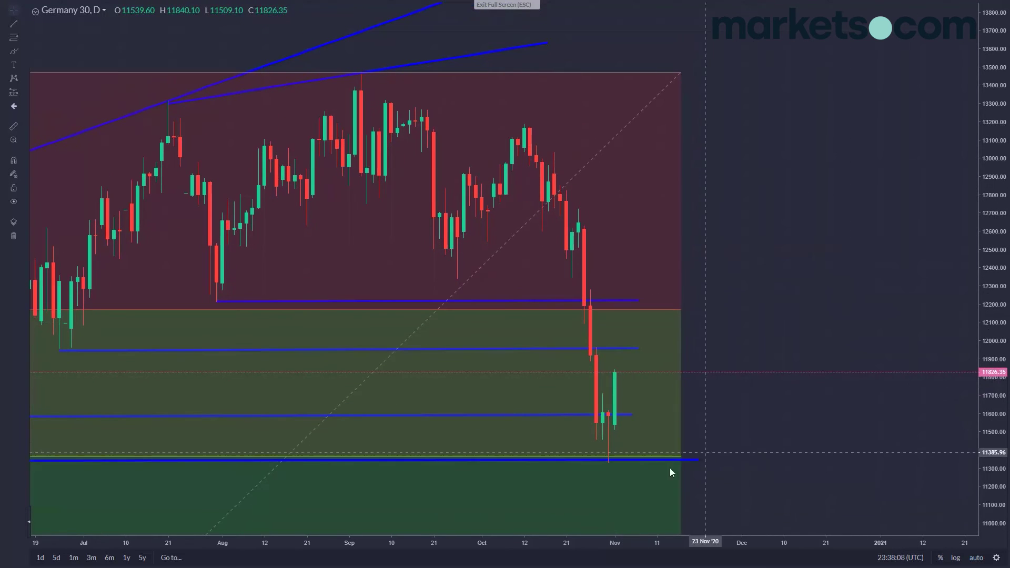
pyautogui.click(631, 461)
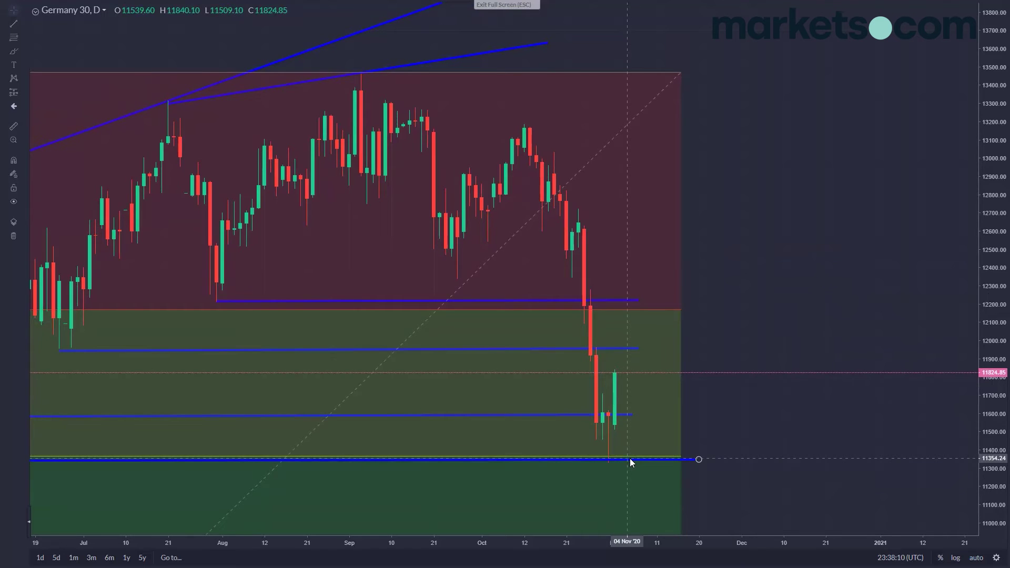
pyautogui.moveTo(614, 375)
pyautogui.mouseDown()
pyautogui.moveTo(656, 460)
pyautogui.moveTo(702, 473)
pyautogui.moveTo(736, 524)
pyautogui.mouseUp()
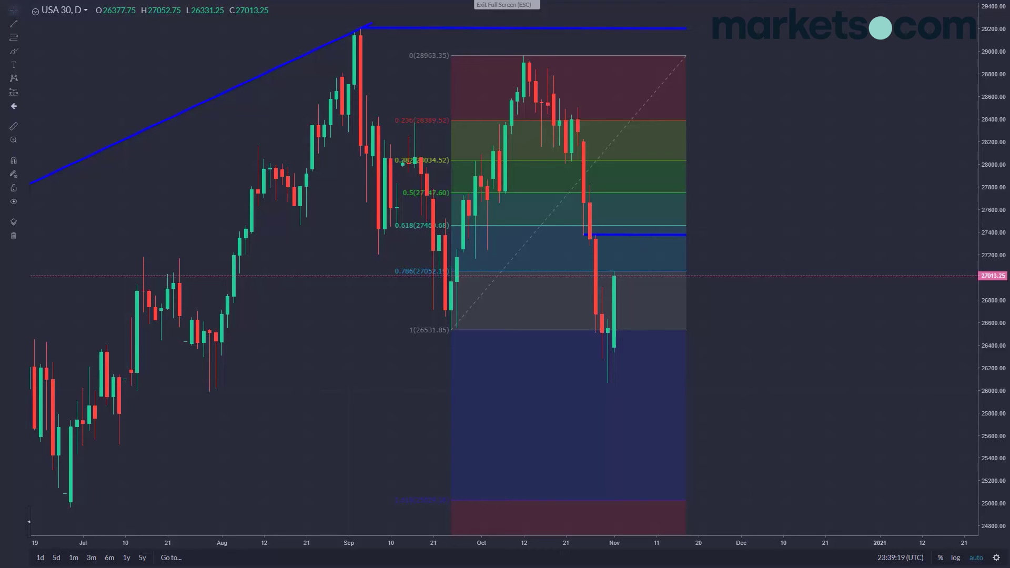
# Delete the existing Fibonacci retracement from the USA 30 chart.
pyautogui.click(519, 272)
pyautogui.press('Delete')
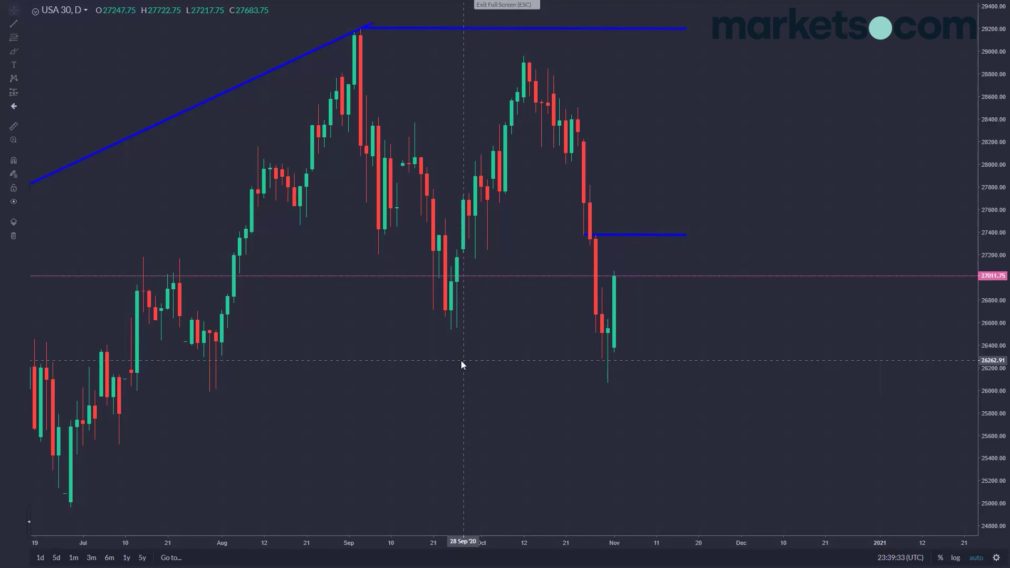
pyautogui.scroll(4, 667, 298)
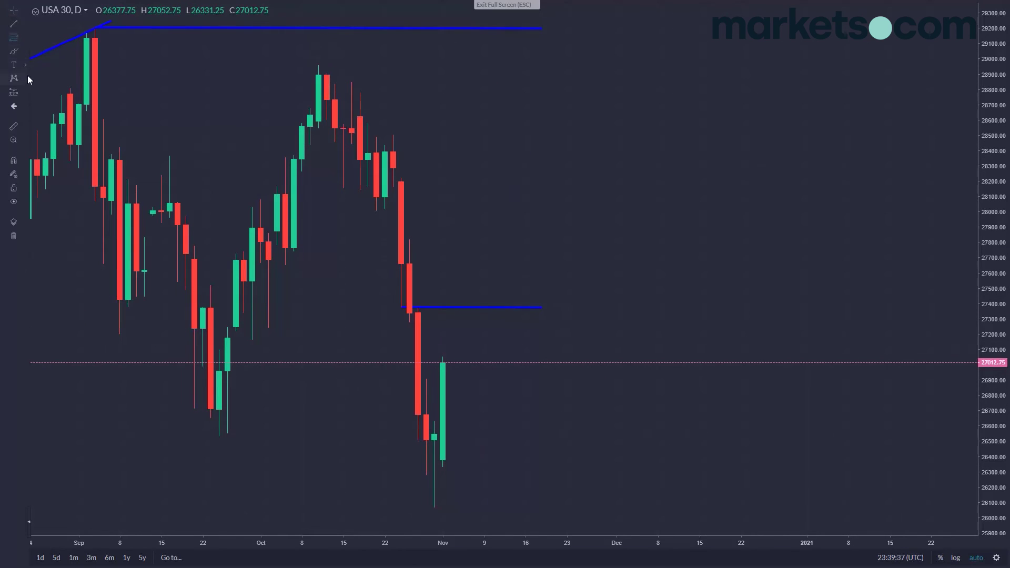
# Draw a new Fib Retracement from the 12 Oct high to 26068.39, view its settings, then delete it.
pyautogui.click(25, 37)
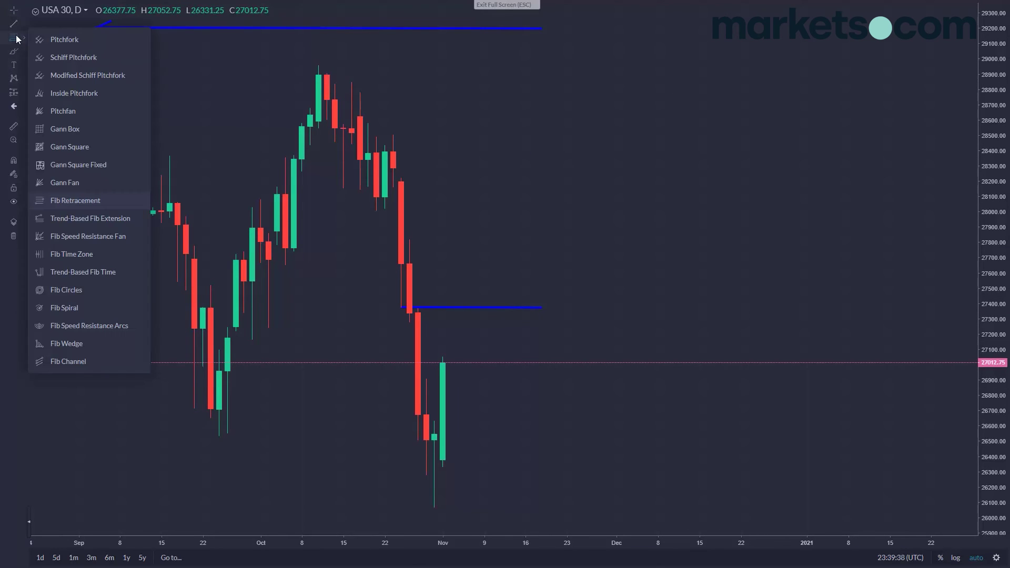
pyautogui.click(77, 200)
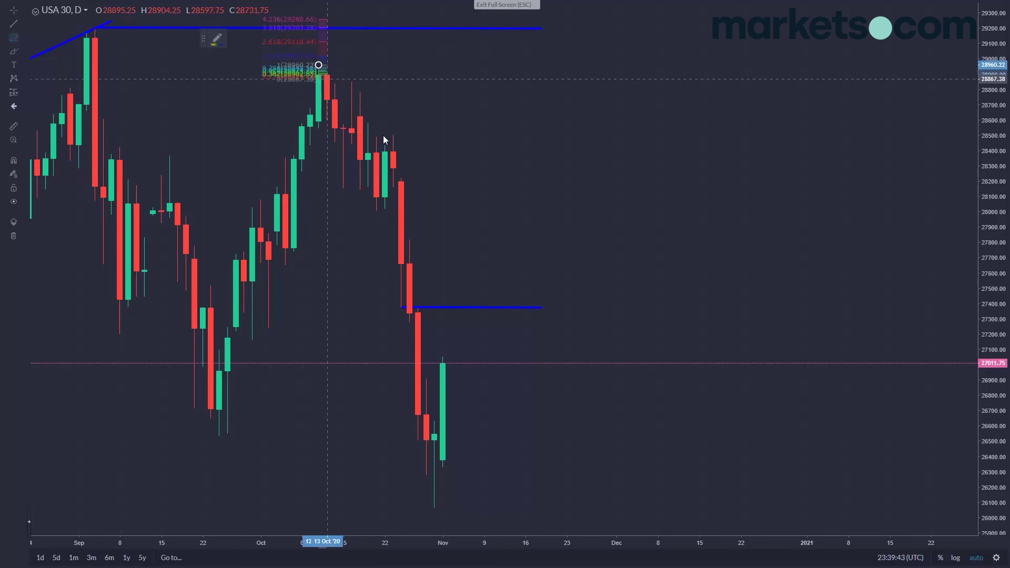
pyautogui.click(343, 101)
pyautogui.click(672, 507)
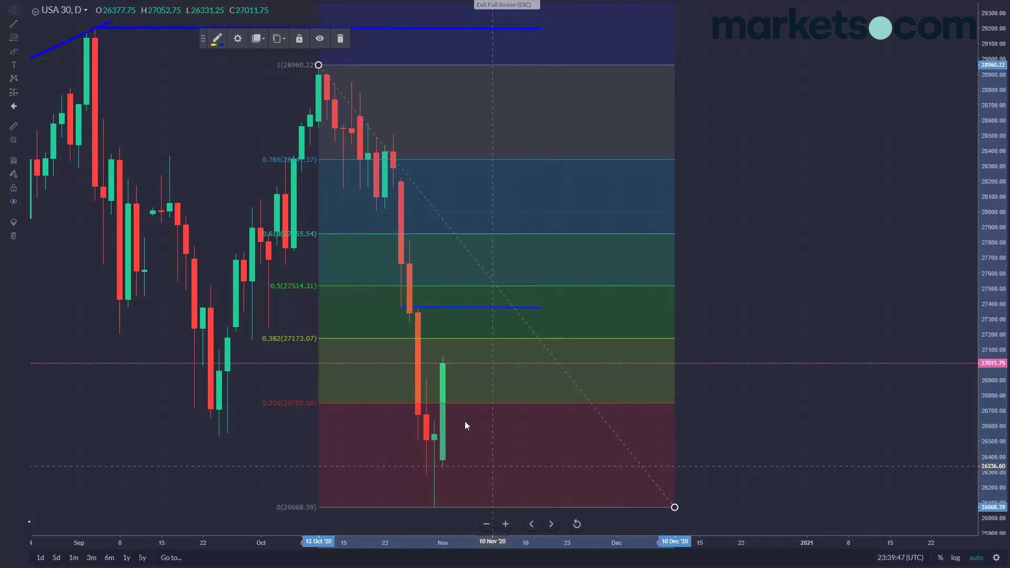
pyautogui.click(346, 234)
pyautogui.doubleClick(346, 234)
pyautogui.press('Escape')
pyautogui.press('Delete')
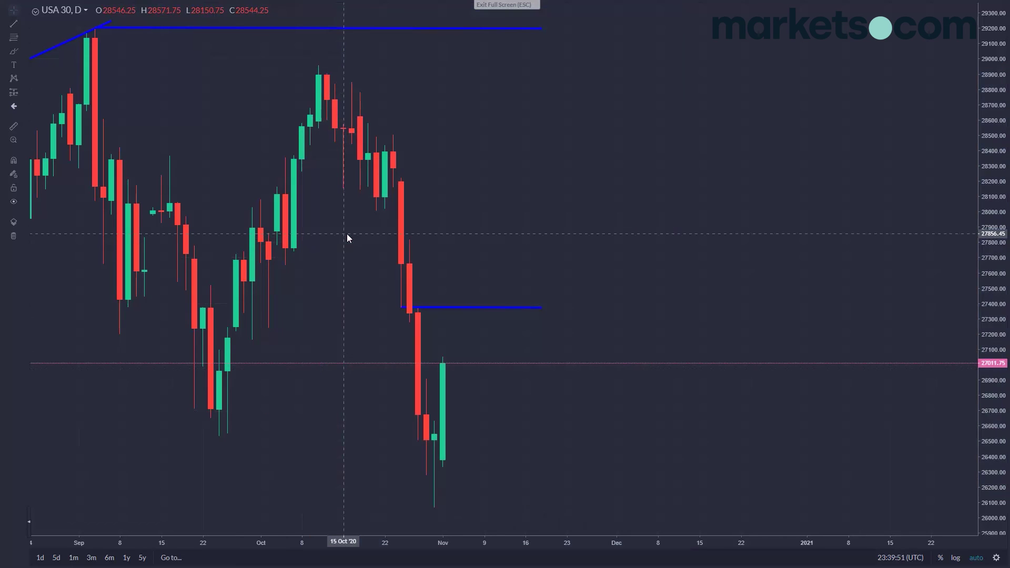